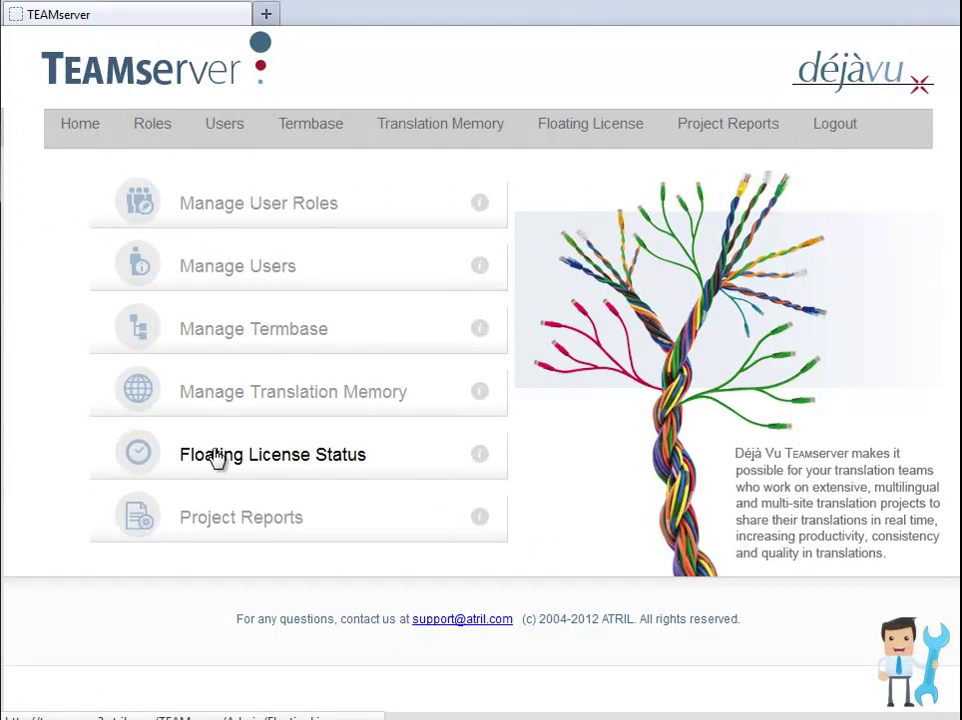
# Show the floating license status, highlighting the 7-license pool and the 1 Professional, 4 Workgroup free.
pyautogui.click(216, 456)
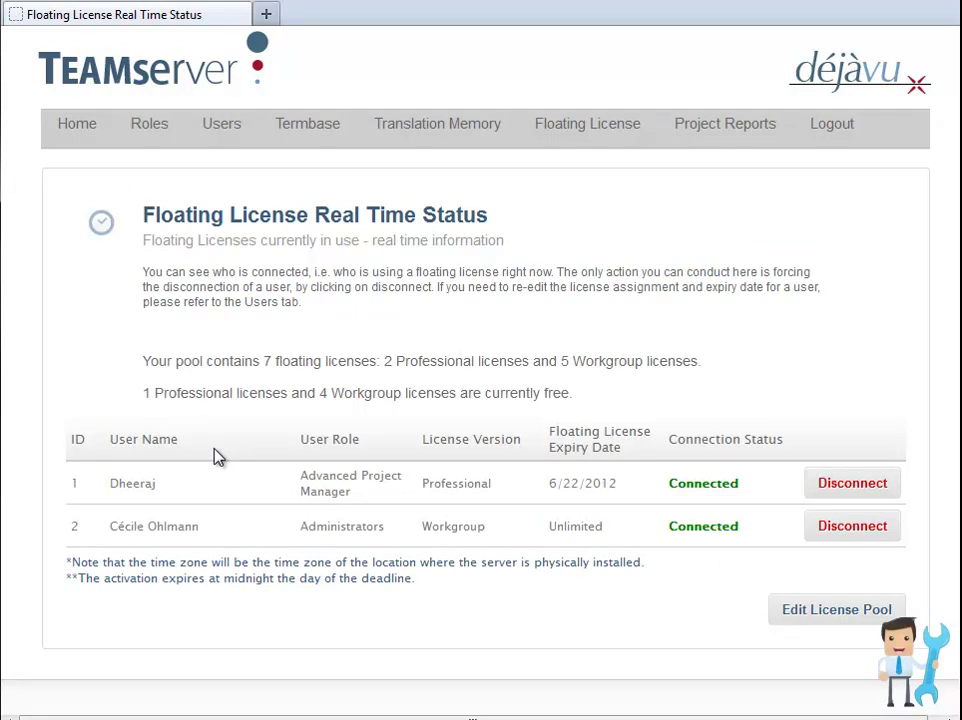
pyautogui.moveTo(142, 362); pyautogui.dragTo(376, 366)
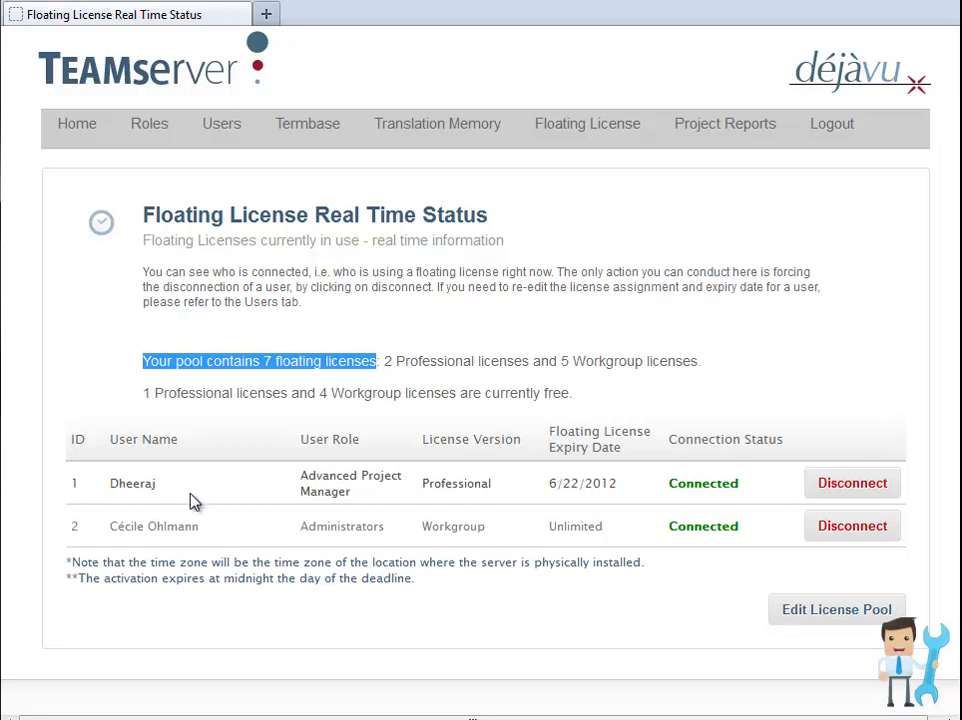
pyautogui.moveTo(142, 395); pyautogui.dragTo(577, 400)
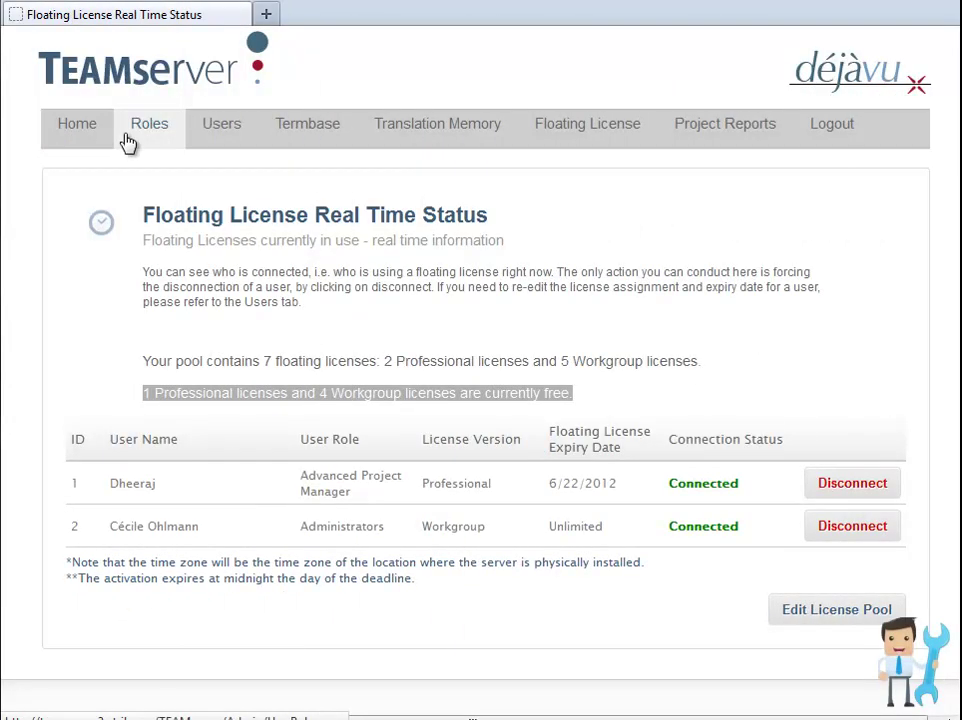
pyautogui.click(221, 136)
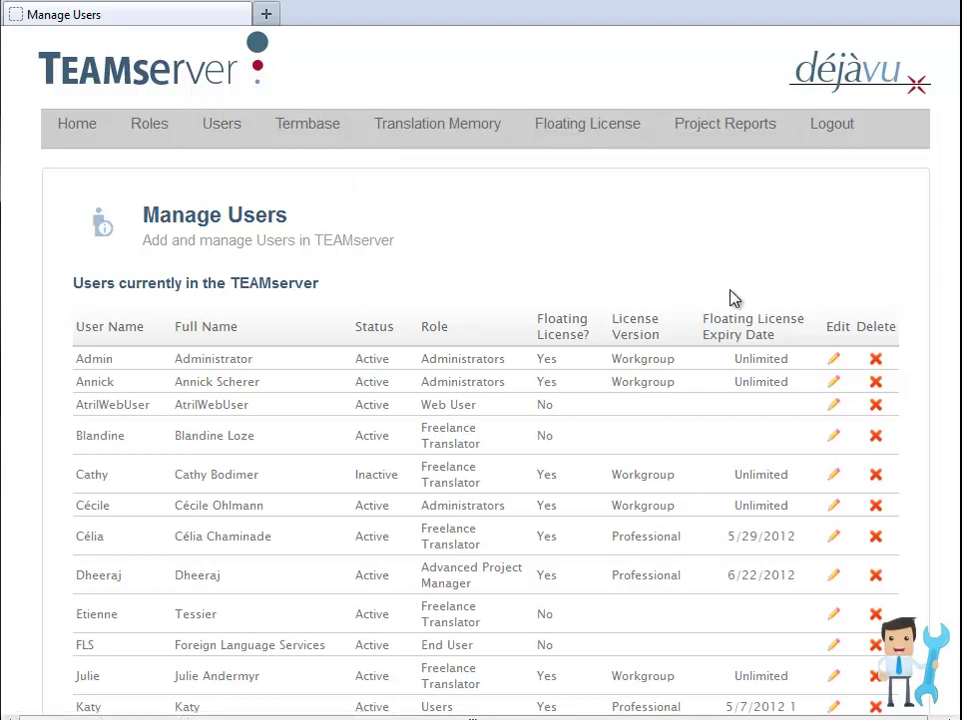
# Make the freelance translator's account active with a Professional floating license expiring 5/30/2012.
pyautogui.click(833, 616)
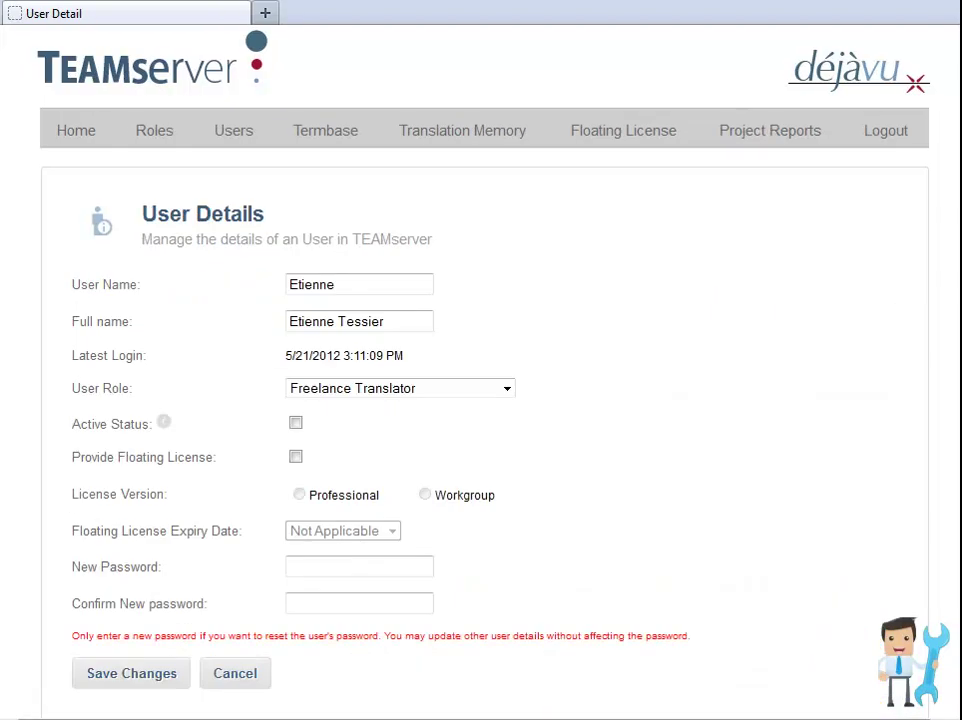
pyautogui.click(296, 423)
pyautogui.click(296, 458)
pyautogui.click(299, 494)
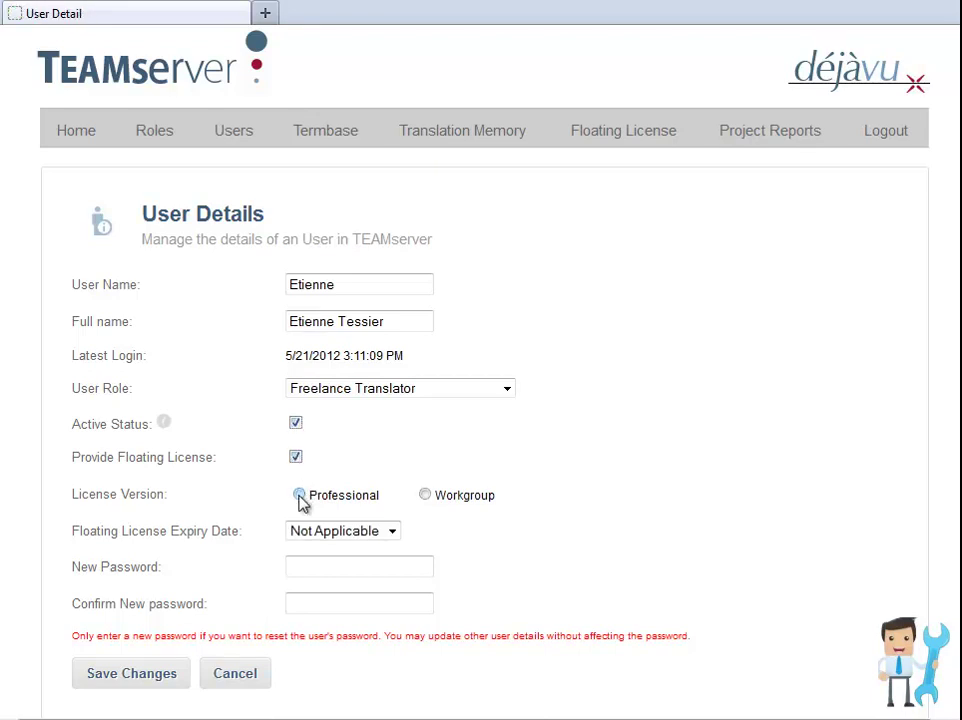
pyautogui.click(392, 530)
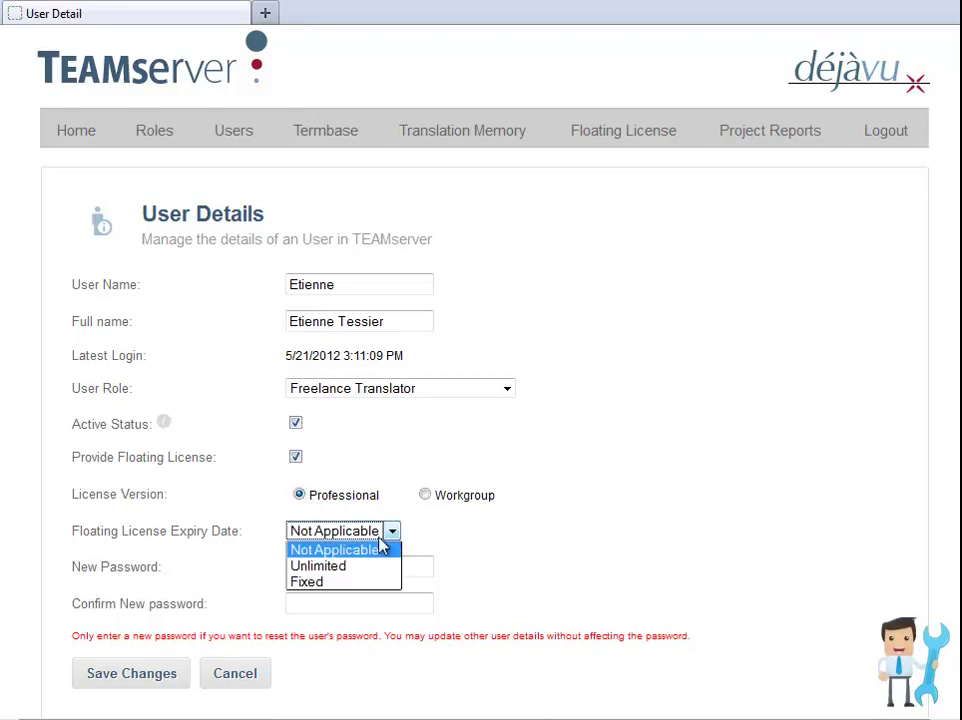
pyautogui.click(338, 584)
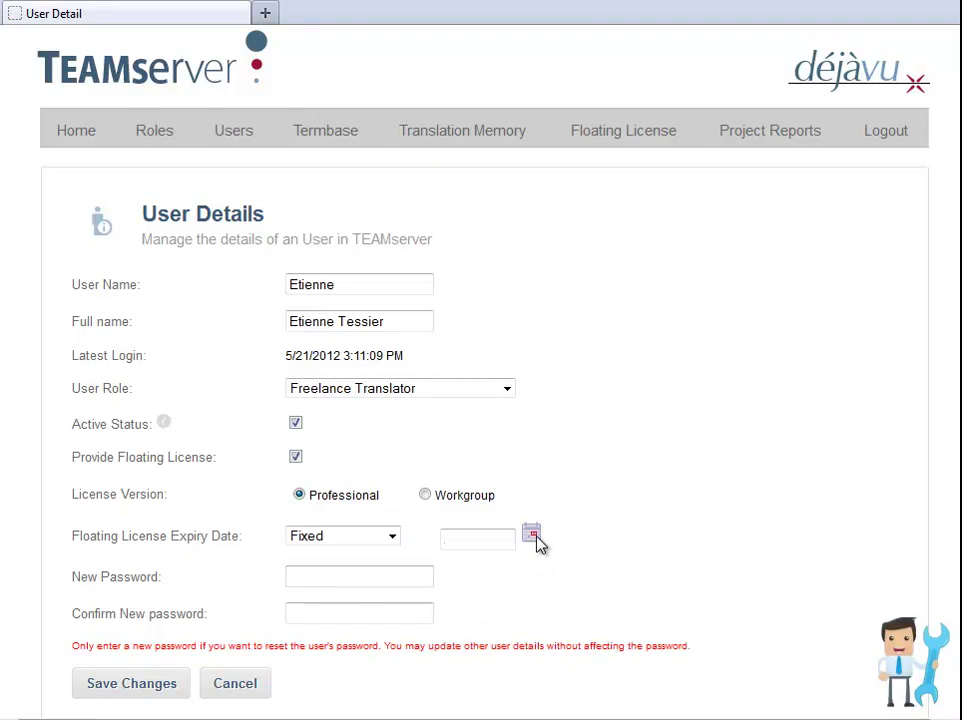
pyautogui.click(532, 535)
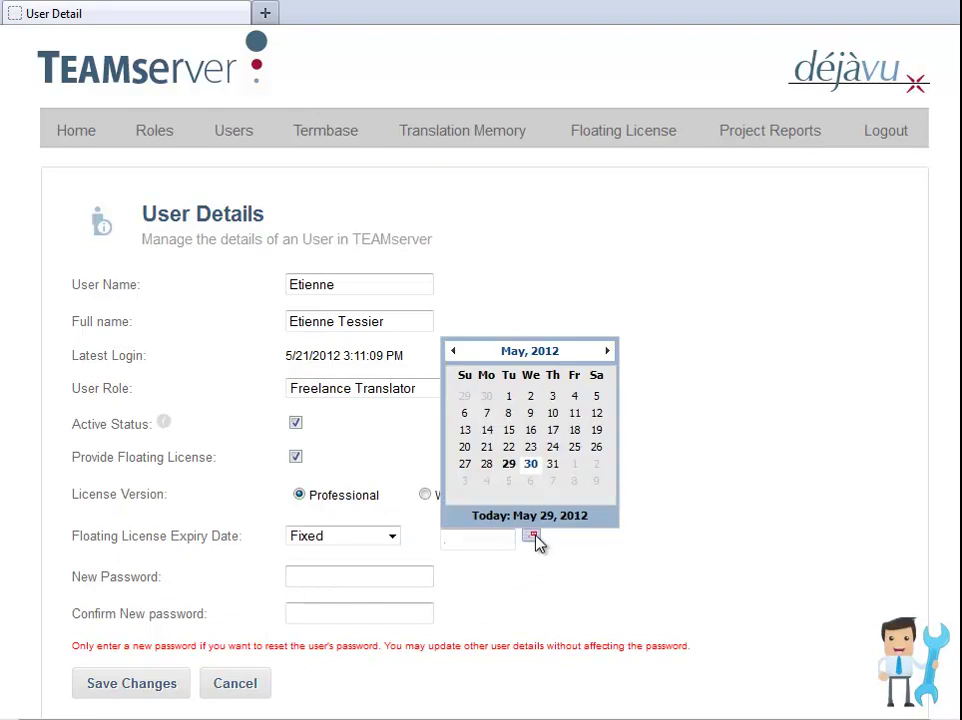
pyautogui.click(531, 465)
# Enter and confirm a new password for the translator, then save the user changes.
pyautogui.click(358, 578)
pyautogui.write('*******')
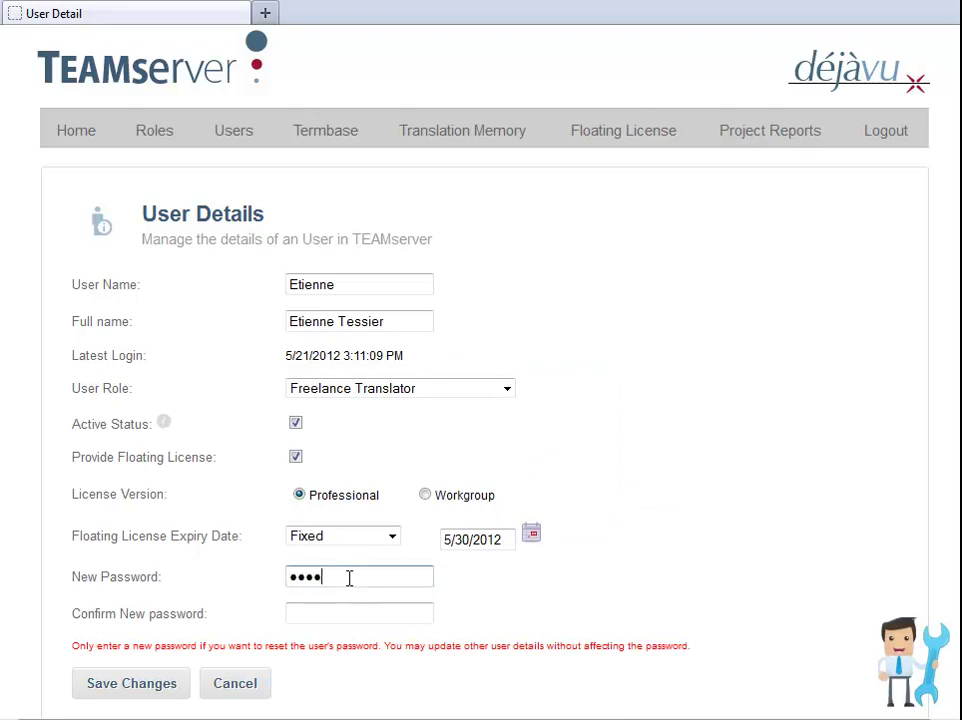
pyautogui.press('Tab')
pyautogui.write('*******')
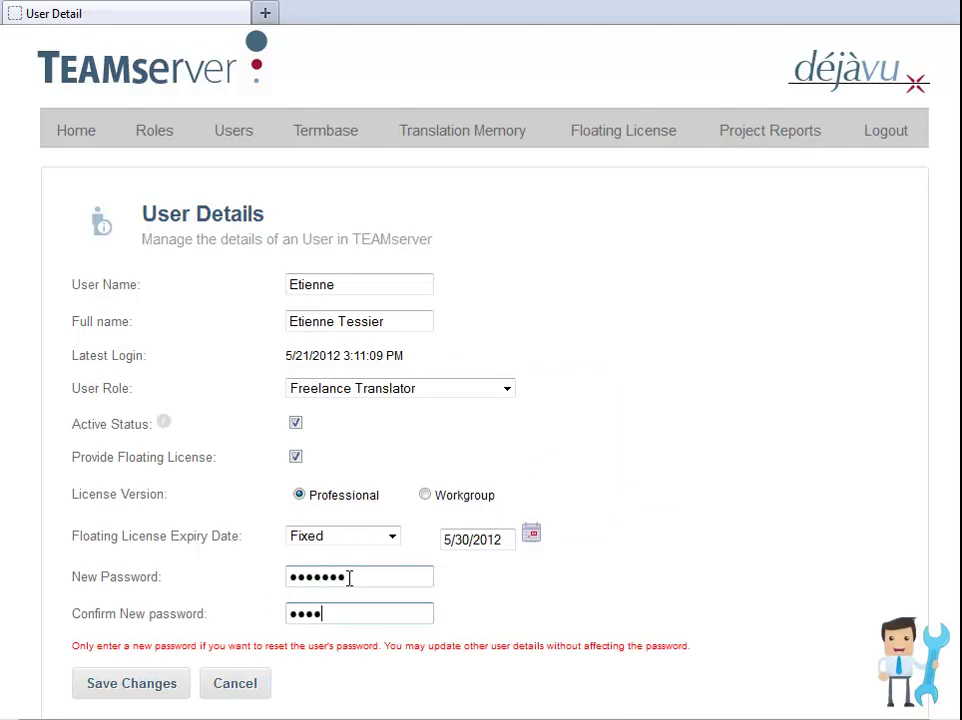
pyautogui.click(131, 685)
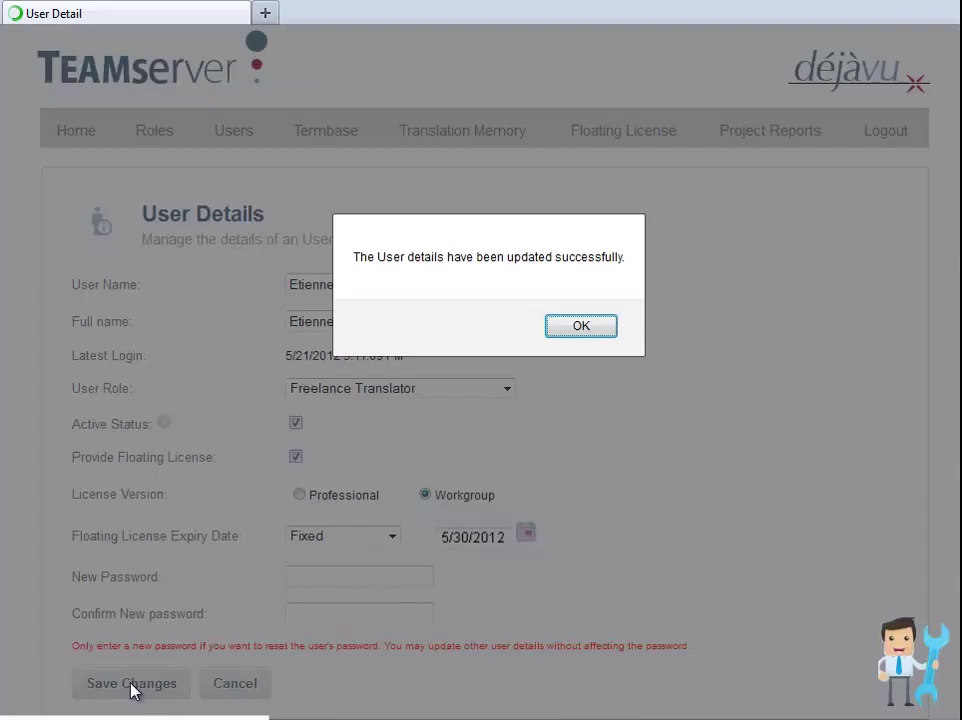
pyautogui.click(568, 333)
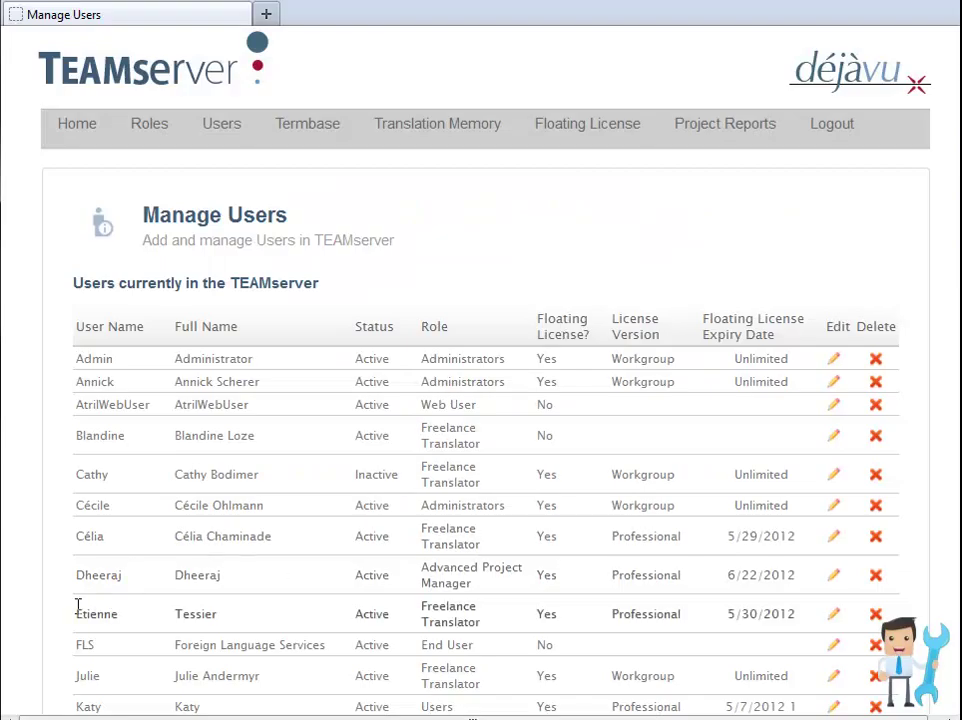
# Highlight the freelance translator's row showing the new Professional license details.
pyautogui.moveTo(73, 621); pyautogui.dragTo(811, 621)
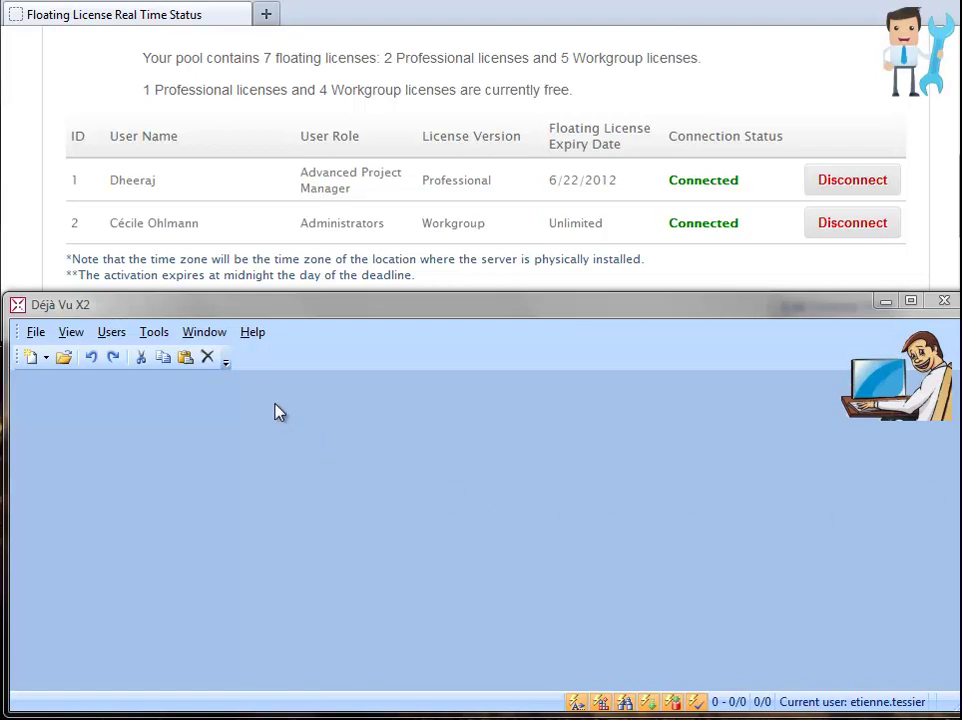
# Request a floating license from TEAMserver through Help and activate Déjà Vu X2 as Professional.
pyautogui.click(254, 333)
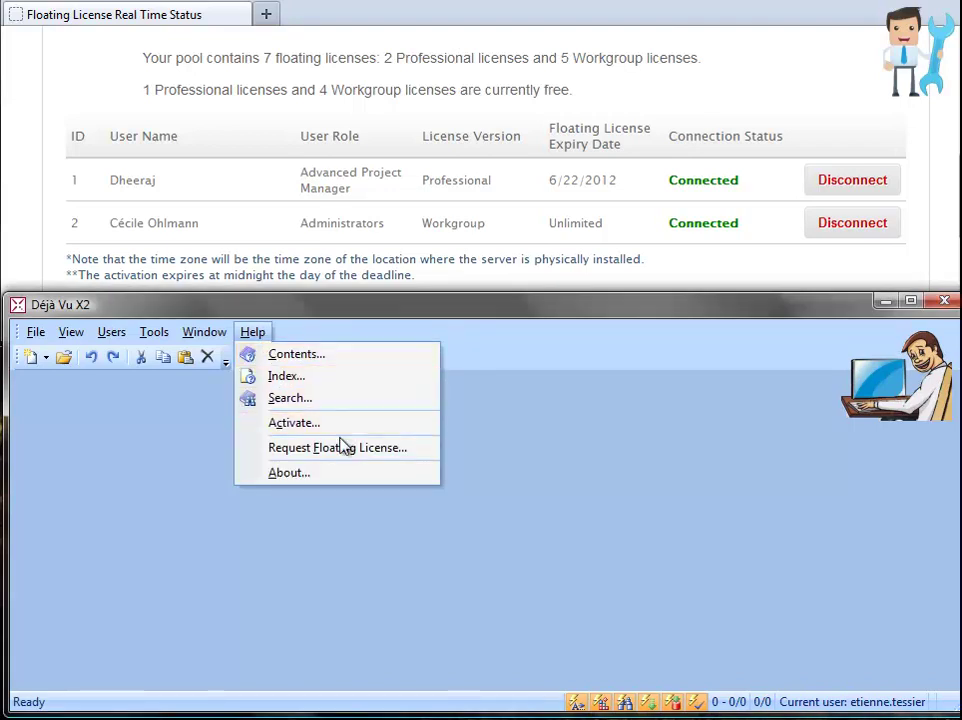
pyautogui.click(337, 449)
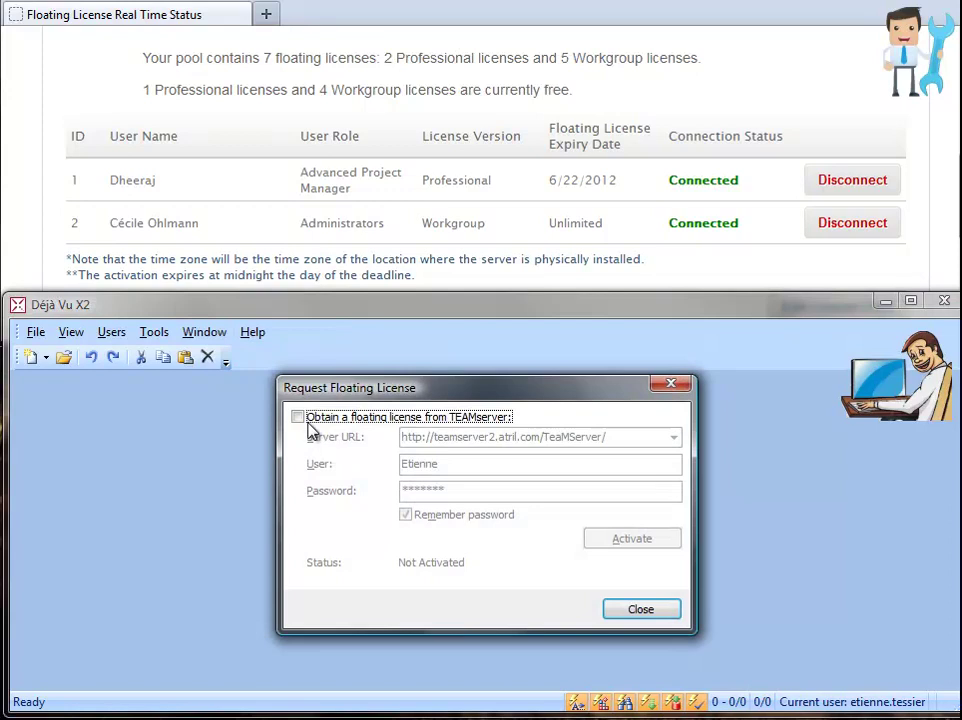
pyautogui.click(297, 416)
pyautogui.moveTo(457, 489); pyautogui.dragTo(395, 490)
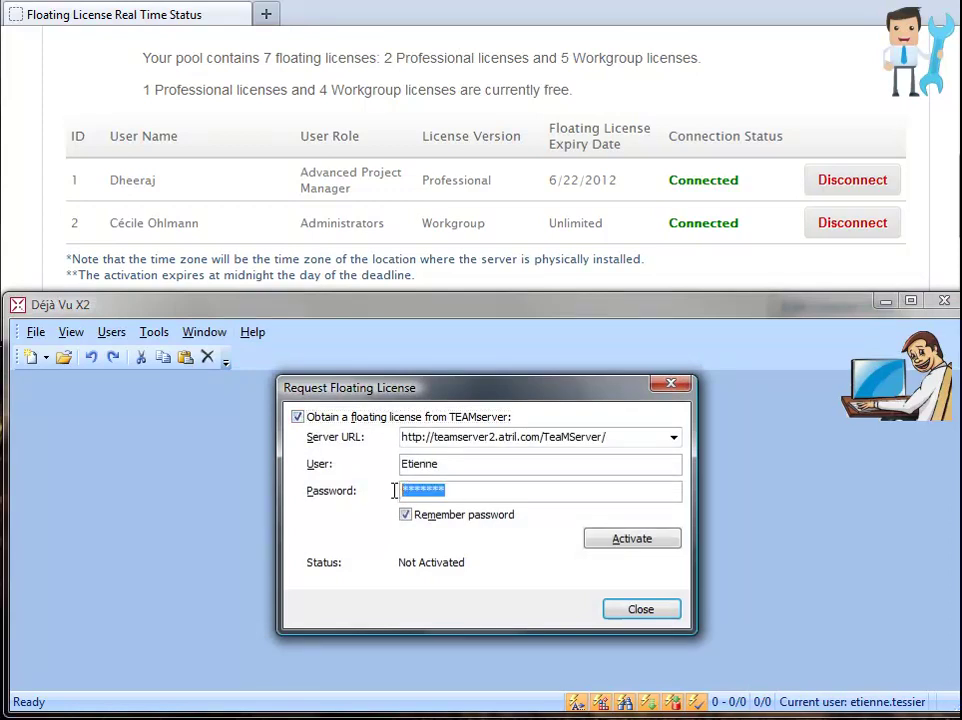
pyautogui.click(636, 546)
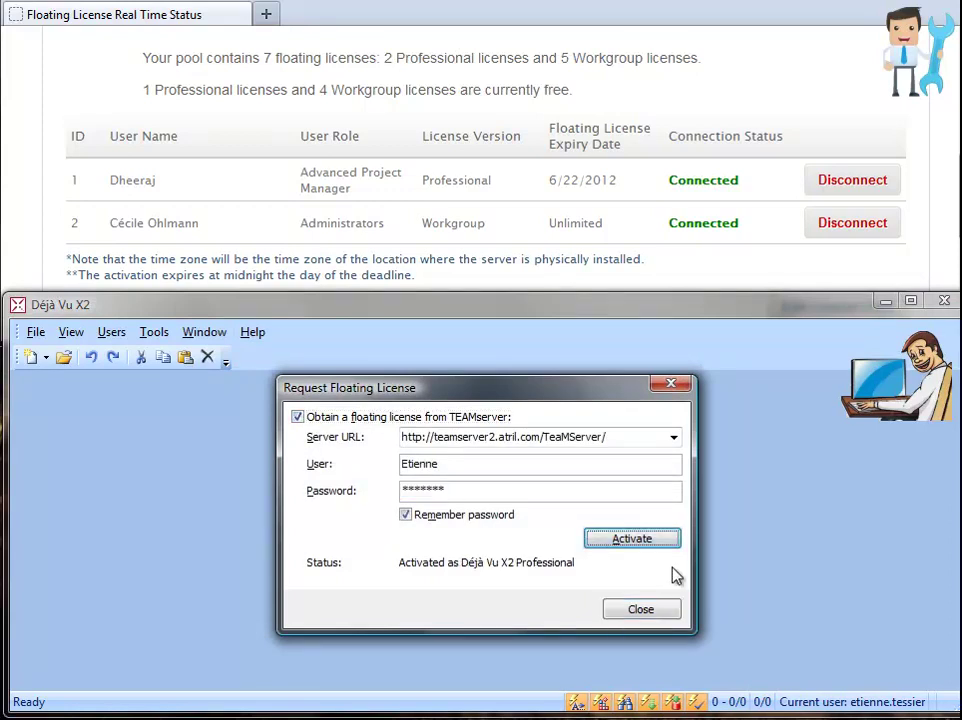
pyautogui.click(638, 609)
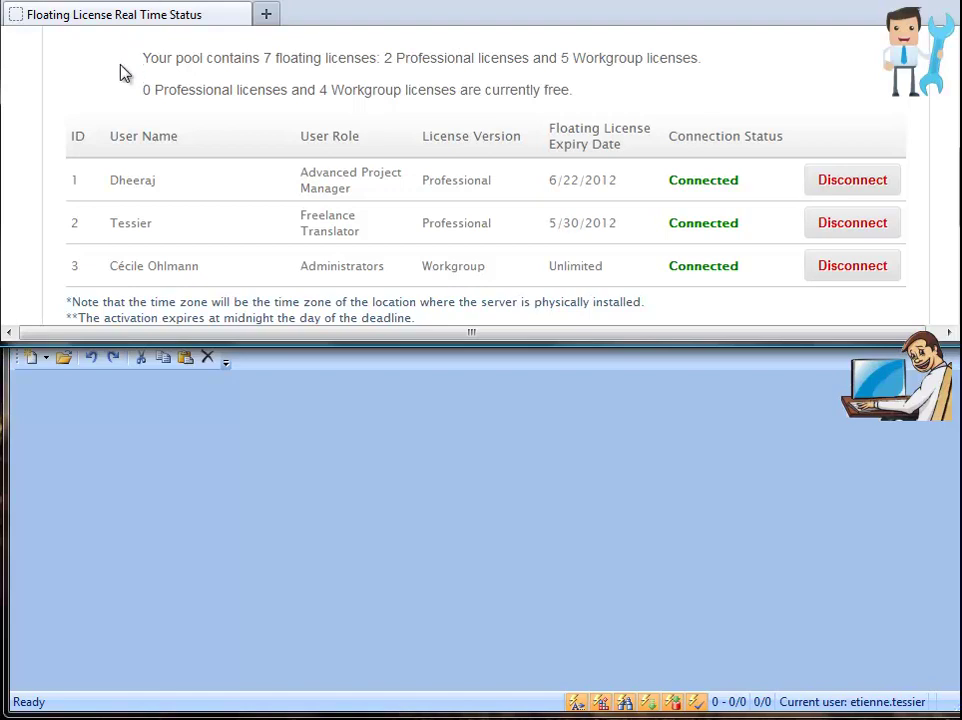
# Highlight that no Professional licenses remain free, then open a project file in Déjà Vu X2.
pyautogui.moveTo(140, 90); pyautogui.dragTo(598, 106)
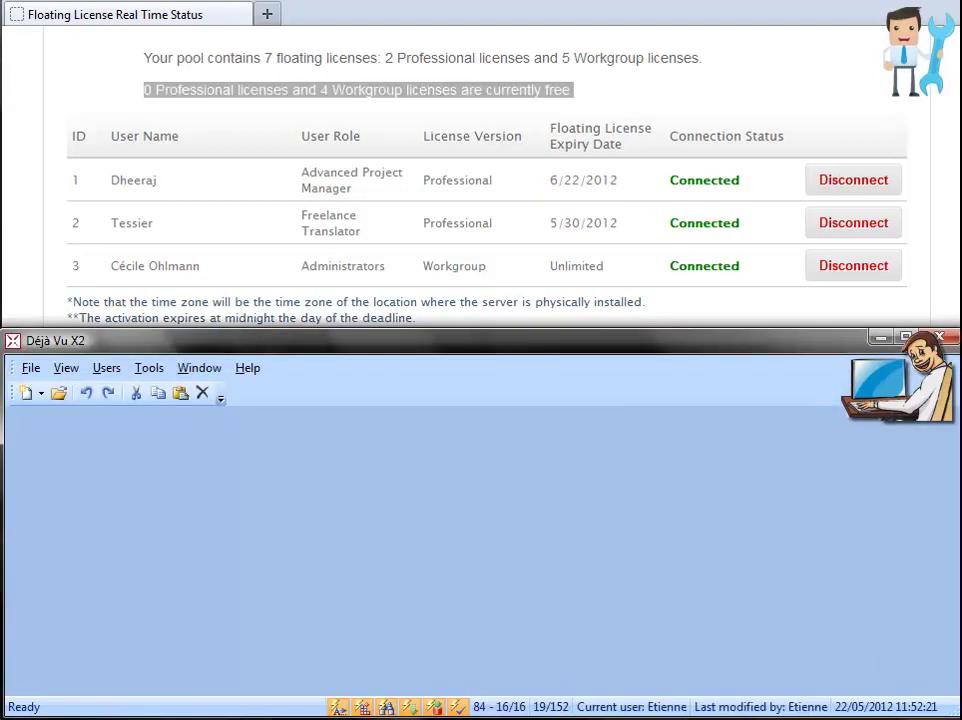
pyautogui.click(33, 370)
pyautogui.click(64, 413)
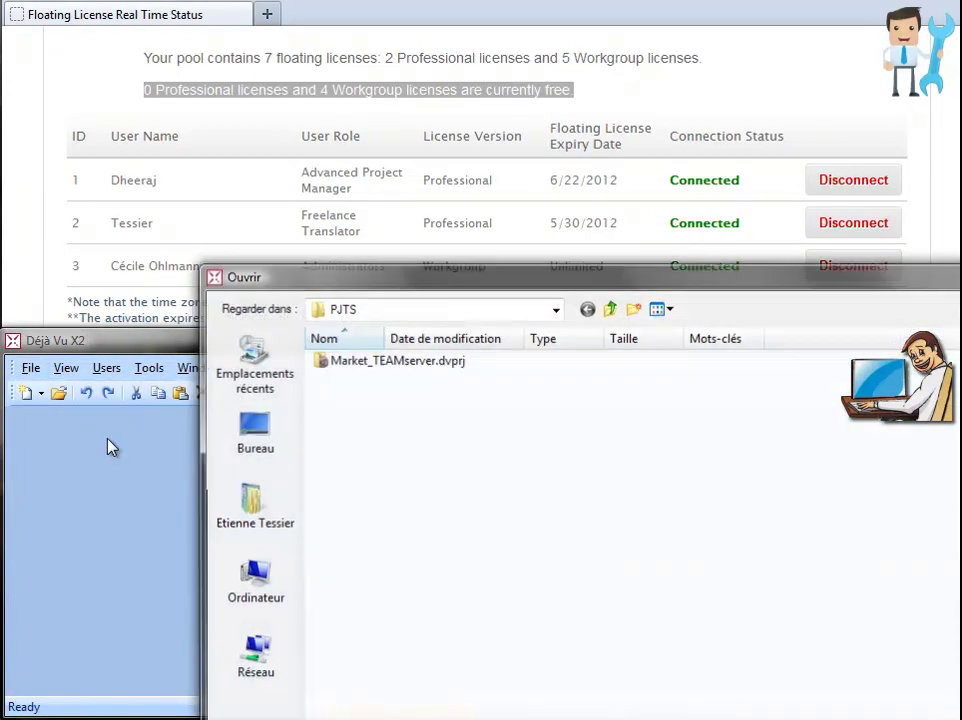
# Fill the second and third French translations with AutoSearch matches via Ctrl+1, then close Déjà Vu X2.
pyautogui.doubleClick(336, 362)
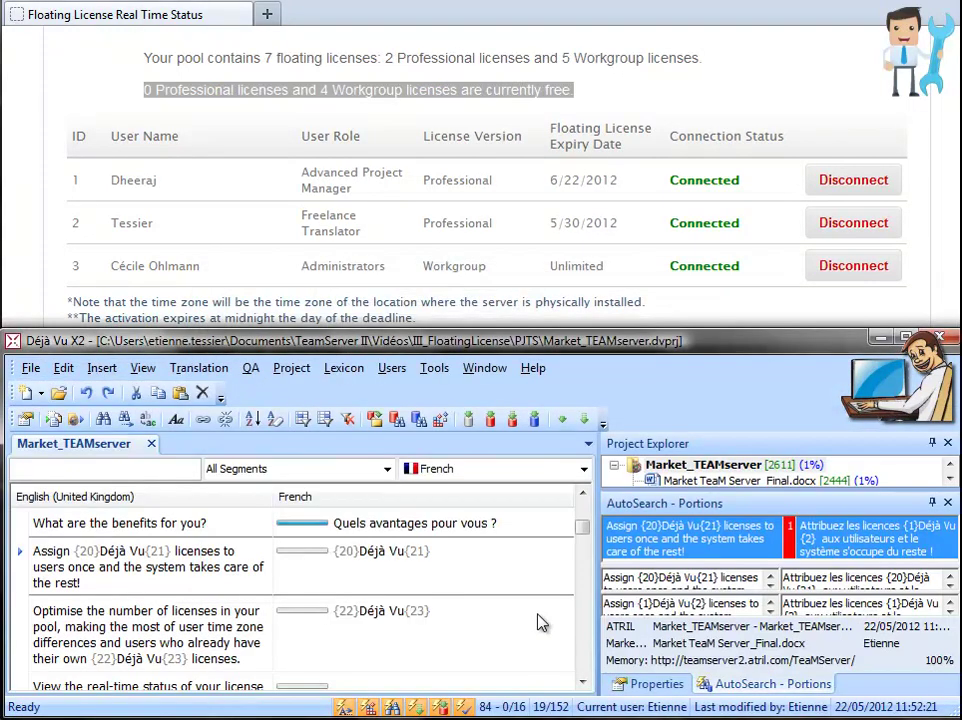
pyautogui.click(451, 554)
pyautogui.hotkey('ctrl', '1')
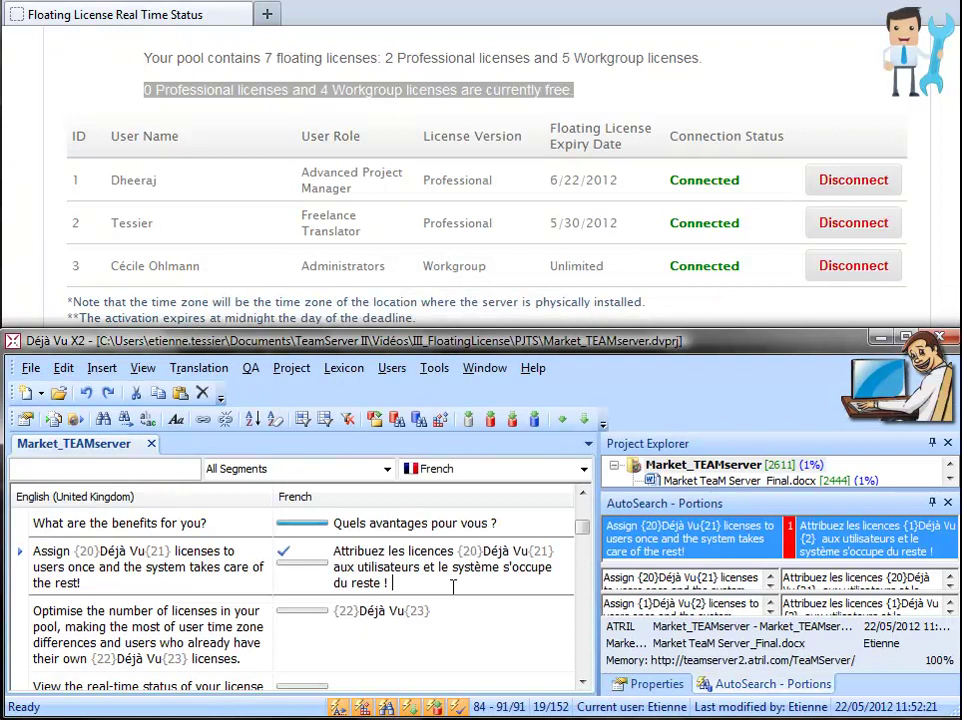
pyautogui.click(451, 608)
pyautogui.hotkey('shift', 'Right')
pyautogui.hotkey('shift', 'Right')
pyautogui.hotkey('shift', 'Right')
pyautogui.hotkey('shift', 'Right')
pyautogui.hotkey('shift', 'Right')
pyautogui.hotkey('shift', 'Right')
pyautogui.hotkey('shift', 'Right')
pyautogui.hotkey('shift', 'Right')
pyautogui.hotkey('shift', 'Right')
pyautogui.hotkey('shift', 'Right')
pyautogui.hotkey('shift', 'Right')
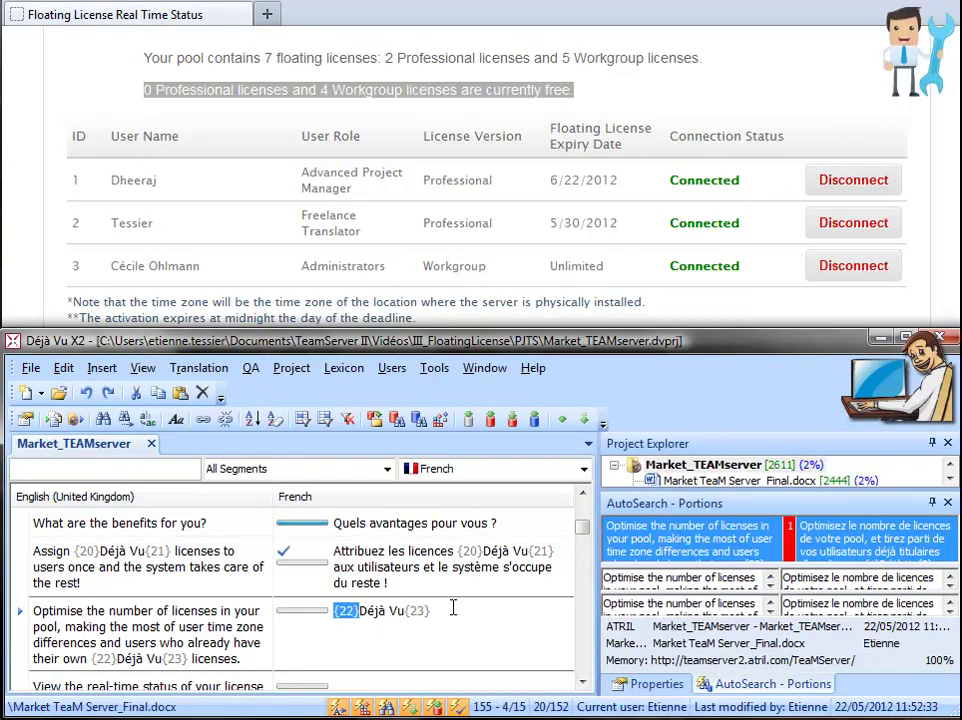
pyautogui.hotkey('shift', 'Right')
pyautogui.hotkey('shift', 'Right')
pyautogui.hotkey('shift', 'Right')
pyautogui.hotkey('shift', 'Right')
pyautogui.hotkey('ctrl', '1')
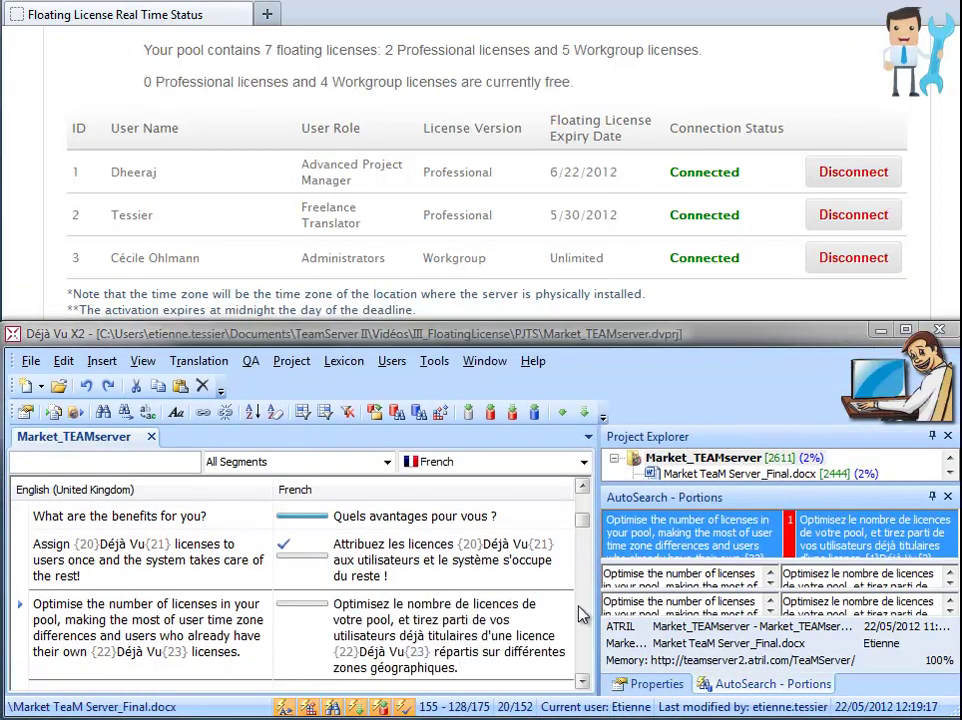
pyautogui.click(940, 331)
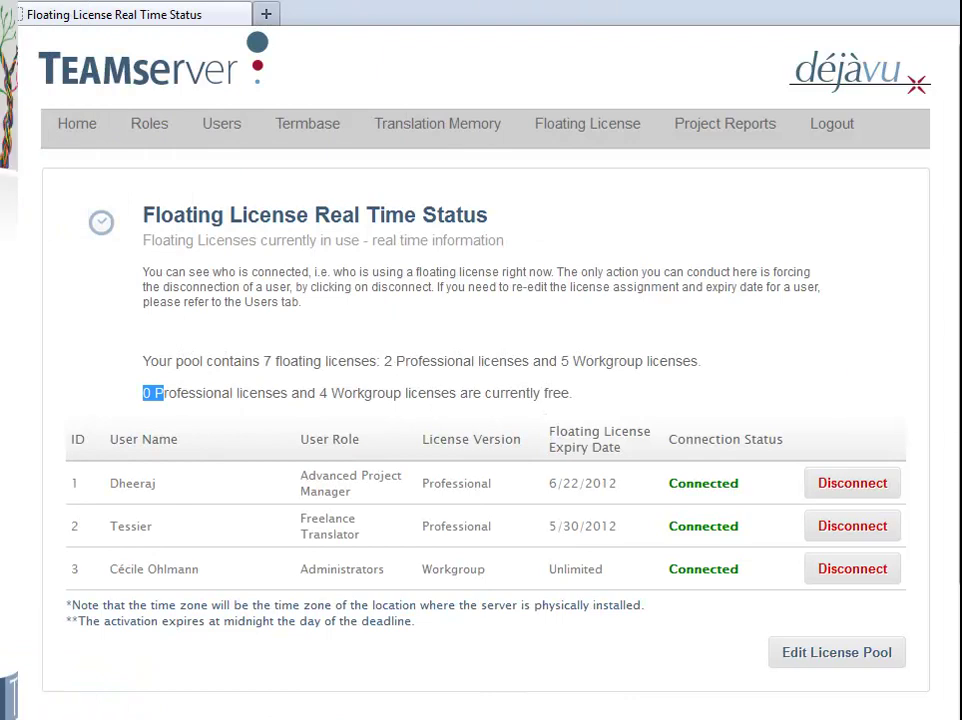
# Note 0 Professional licenses free, then forcibly disconnect the Freelance Translator and confirm.
pyautogui.moveTo(163, 393); pyautogui.dragTo(292, 410)
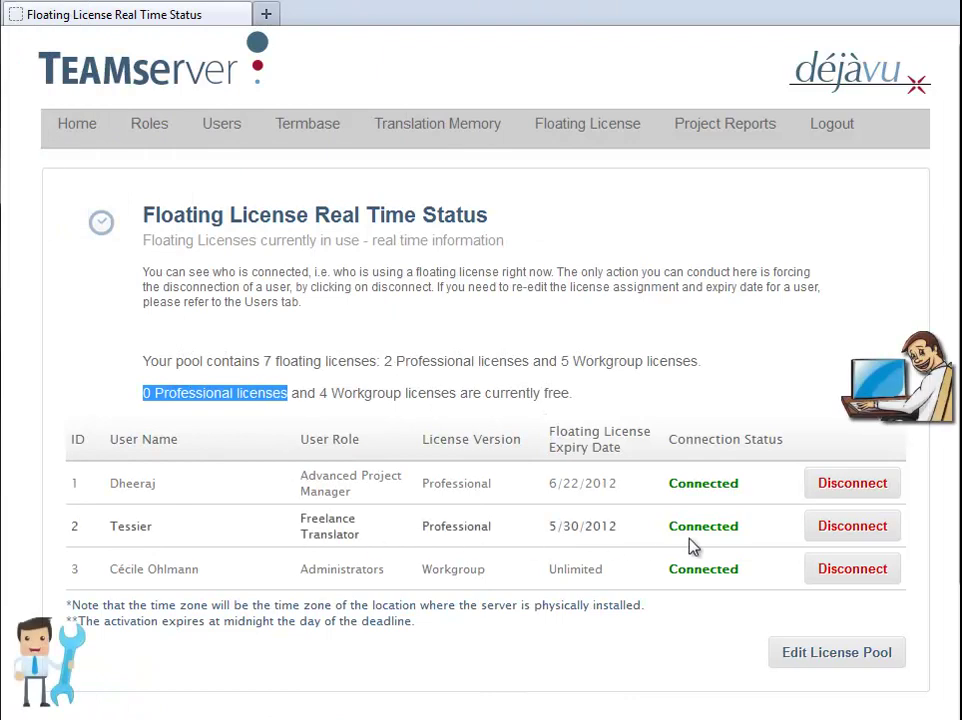
pyautogui.click(822, 535)
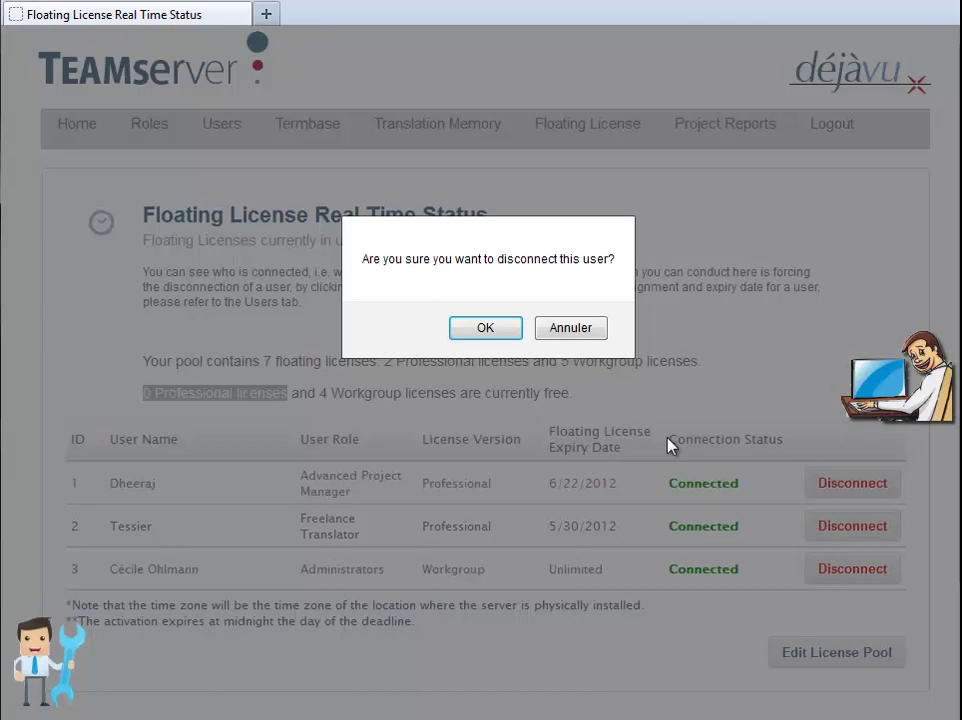
pyautogui.click(486, 329)
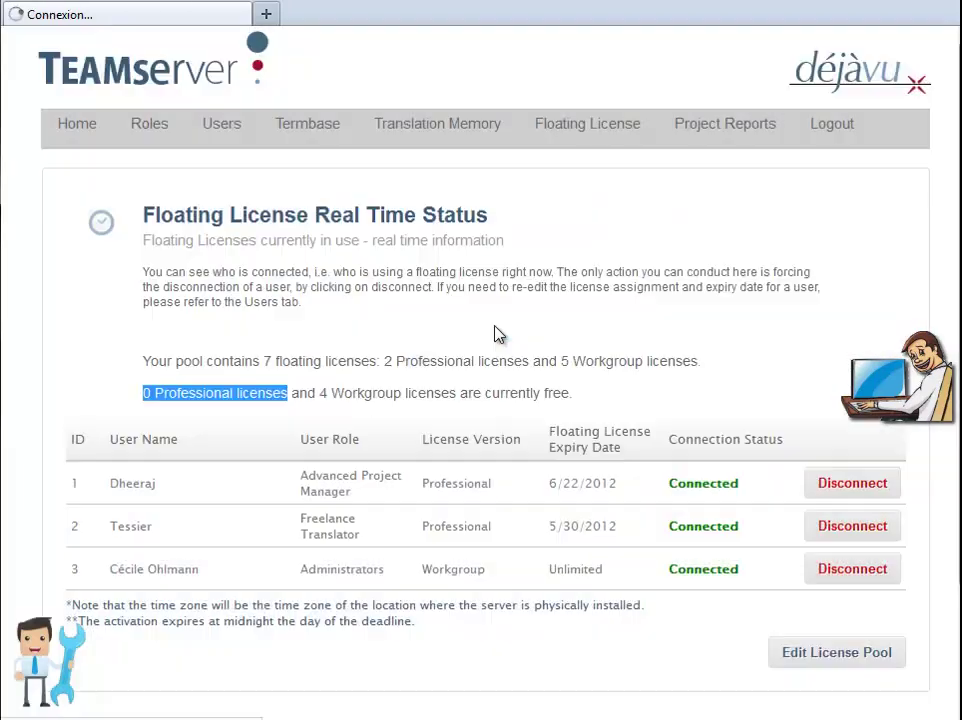
pyautogui.click(528, 332)
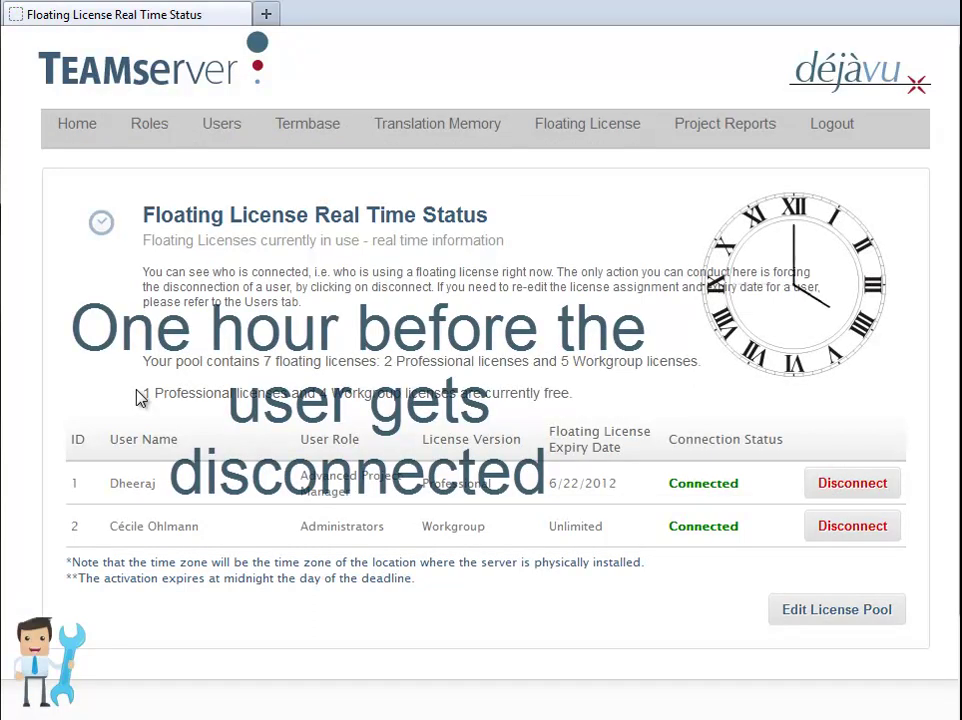
# Highlight the free-licenses line now showing 1 Professional license free.
pyautogui.moveTo(140, 396); pyautogui.dragTo(288, 392)
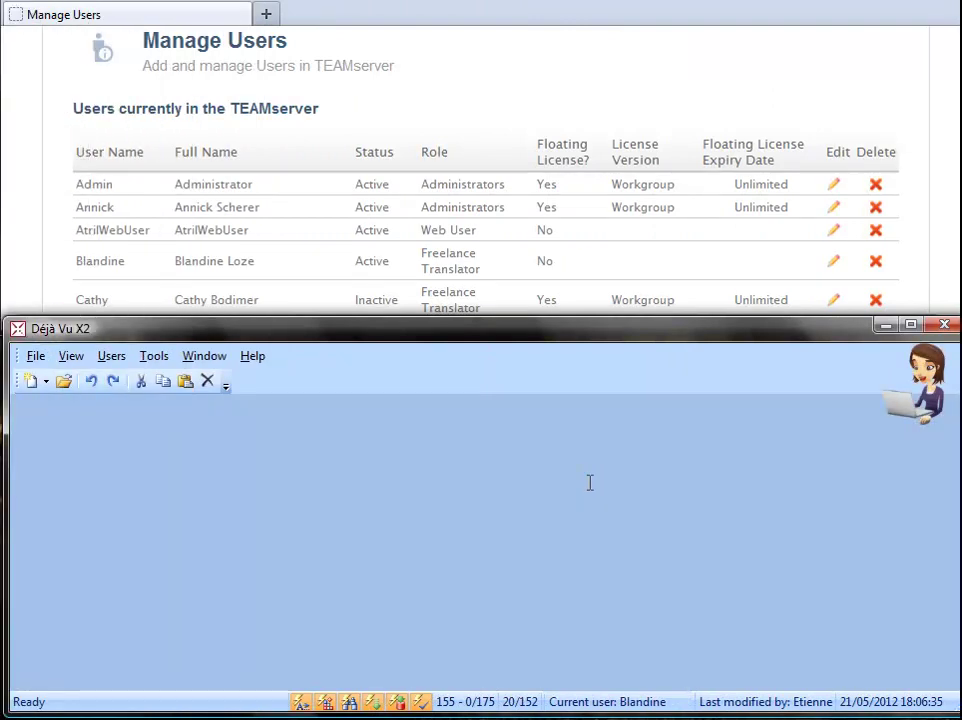
# Highlight the translator without a floating license and check Déjà Vu X2's license under Help > About.
pyautogui.moveTo(76, 262); pyautogui.dragTo(578, 277)
pyautogui.click(252, 357)
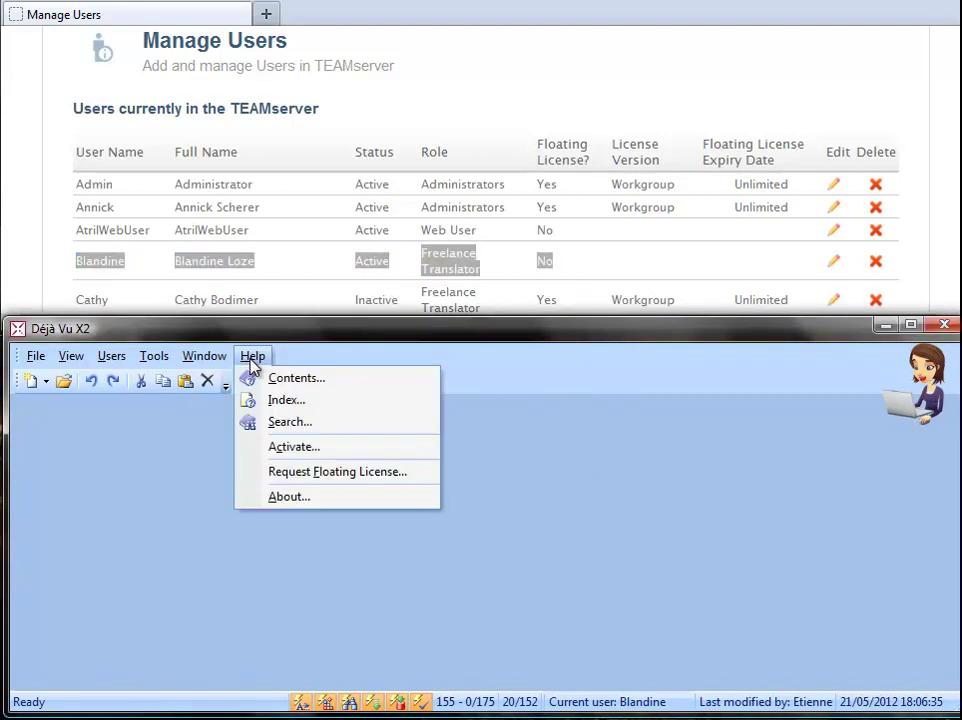
pyautogui.click(276, 497)
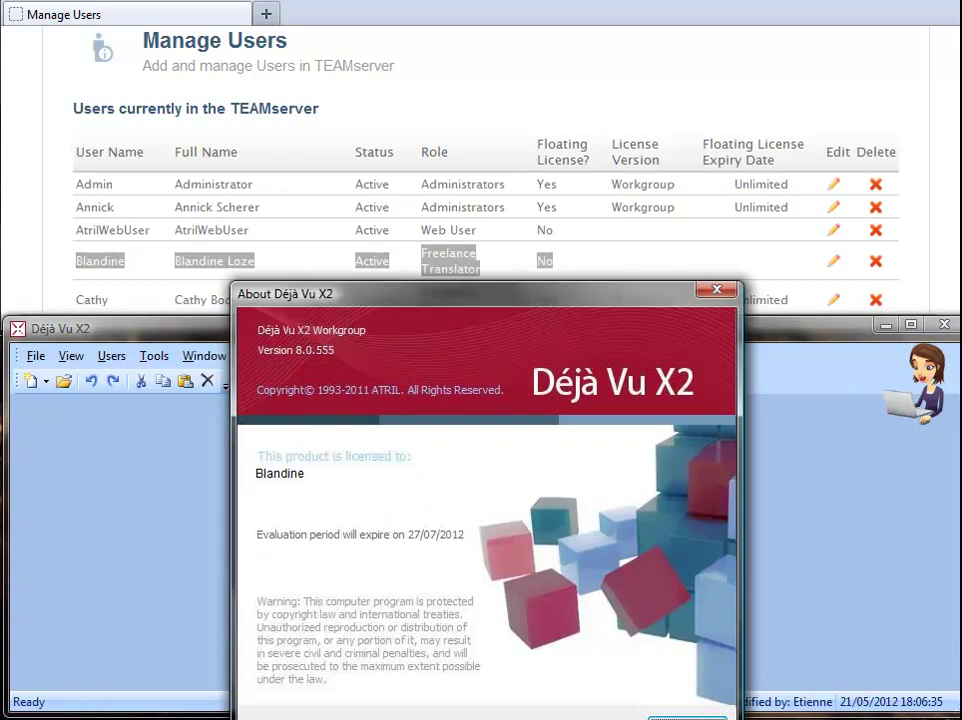
pyautogui.click(716, 289)
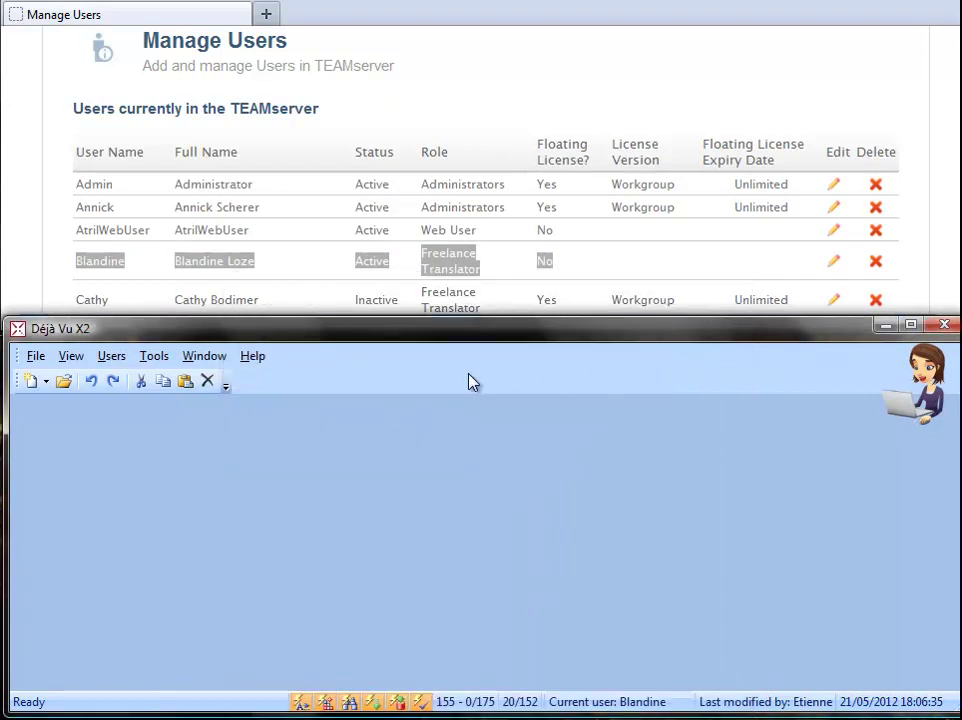
# Open the Market_TEAMserver project in Déjà Vu X2.
pyautogui.click(35, 356)
pyautogui.click(62, 399)
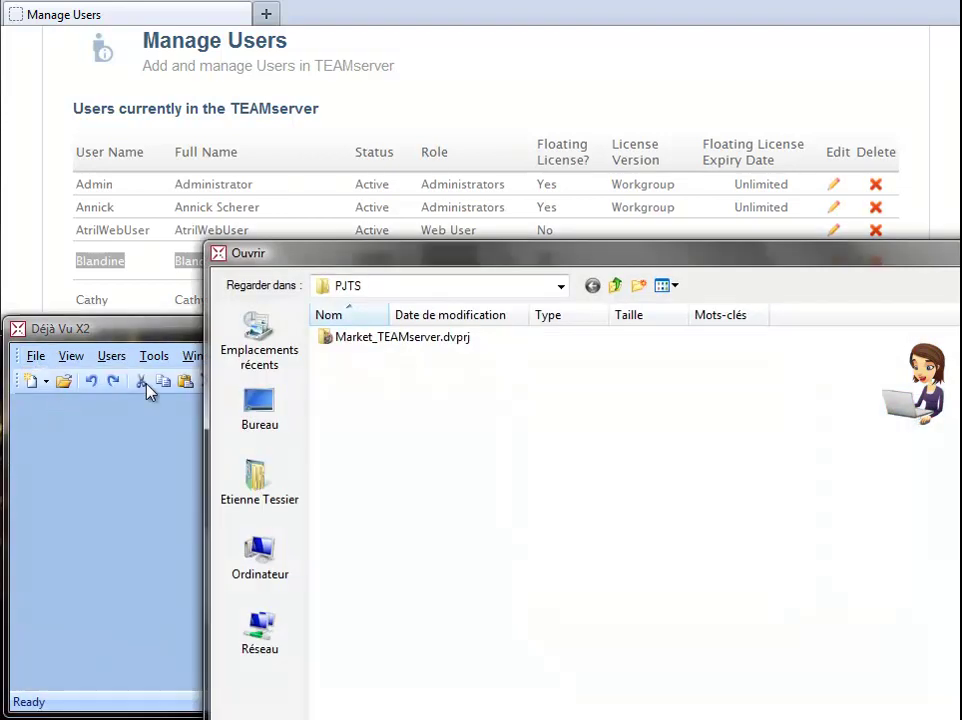
pyautogui.doubleClick(373, 340)
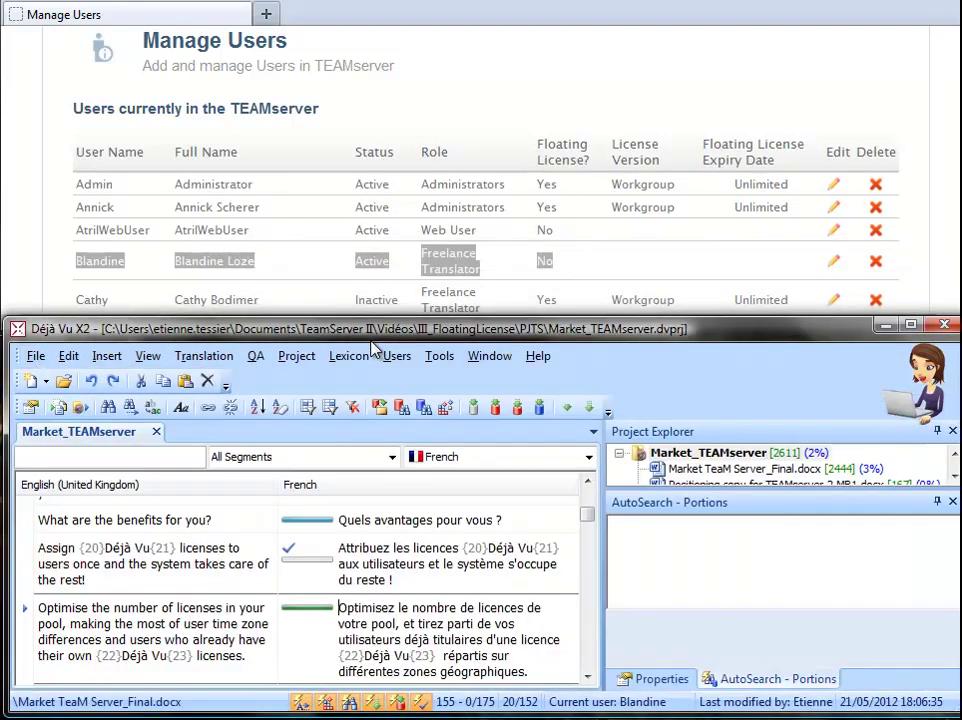
# Add the TEAMserver translation memory to the project's databases, logging in with the user's credentials.
pyautogui.click(30, 409)
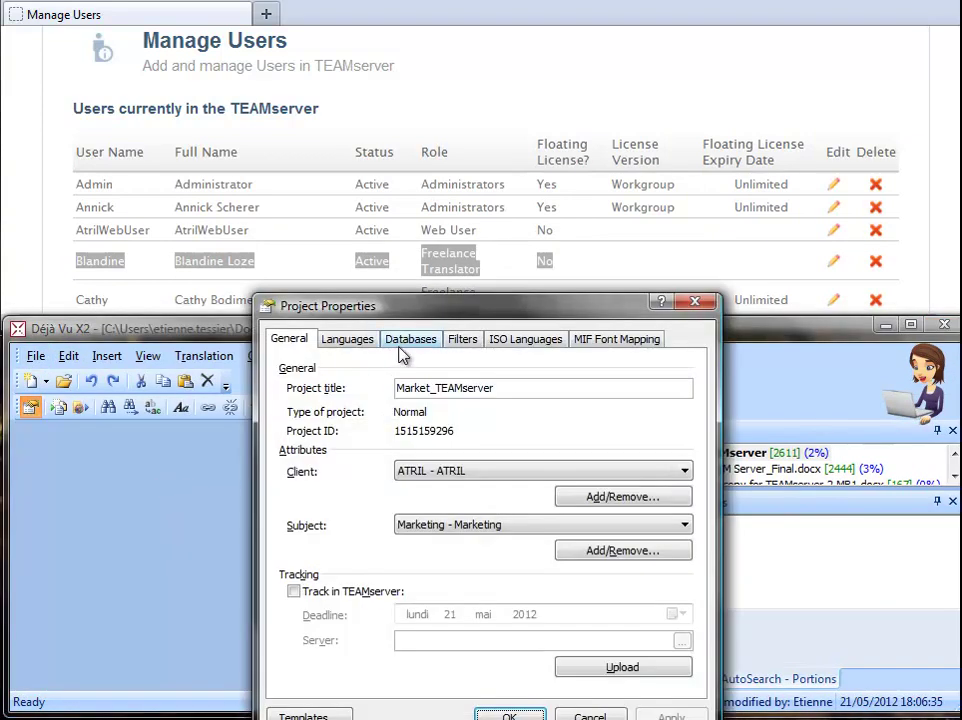
pyautogui.click(408, 340)
pyautogui.click(378, 557)
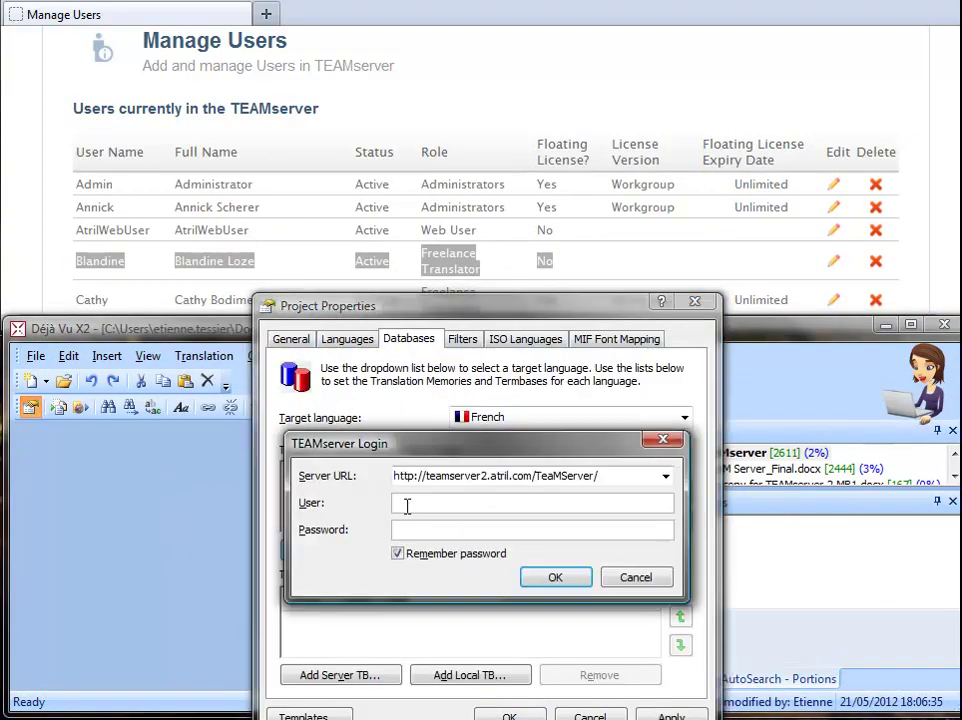
pyautogui.write('Blandine')
pyautogui.click(408, 527)
pyautogui.write('b***********')
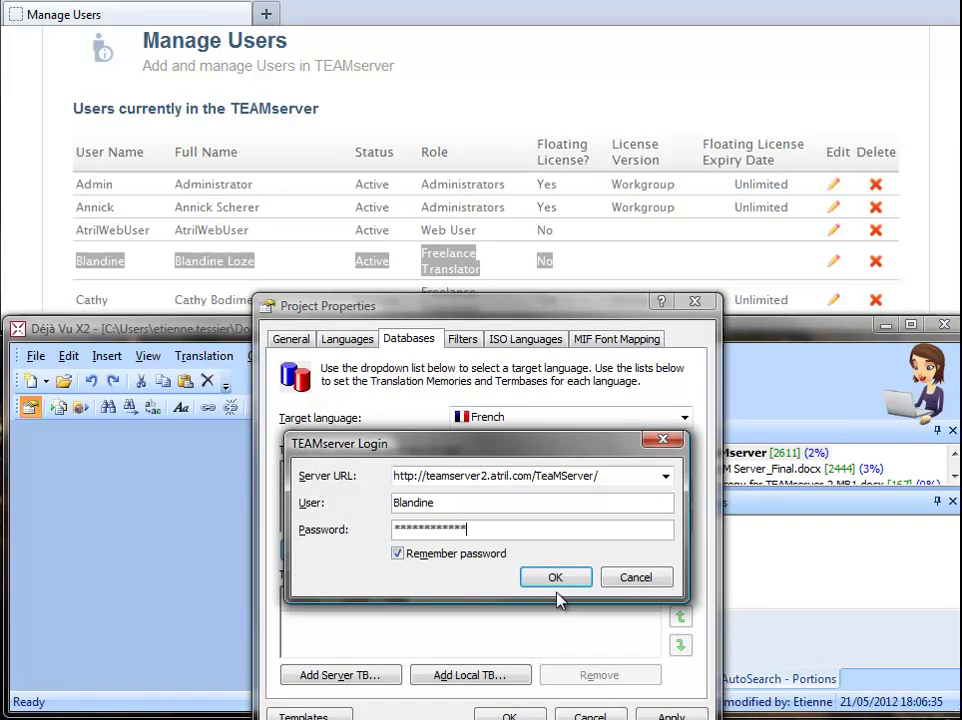
pyautogui.click(555, 579)
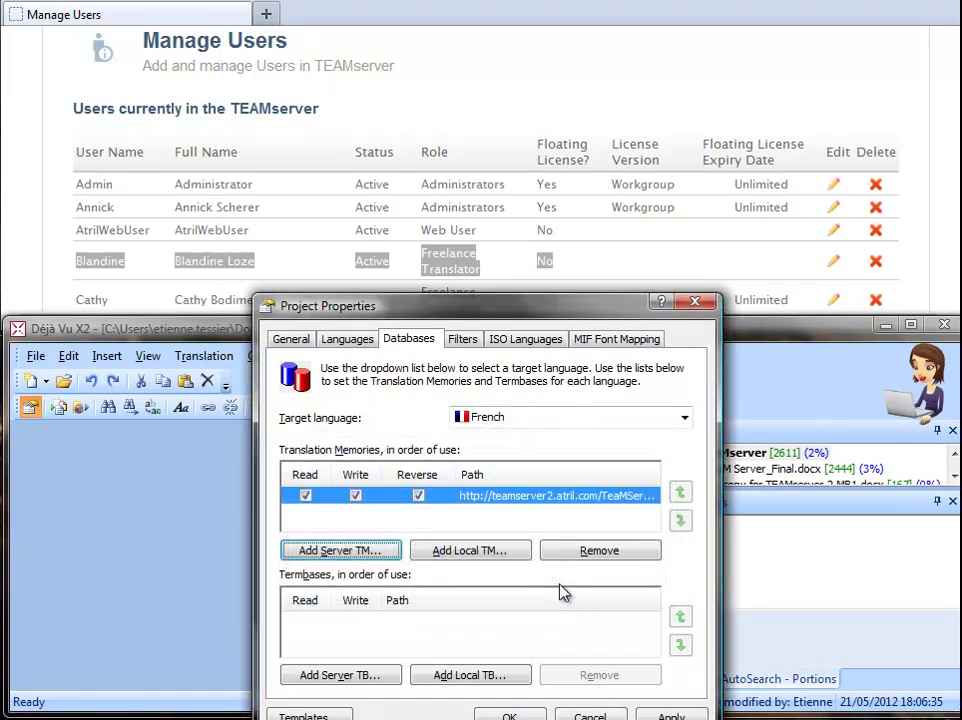
pyautogui.click(509, 714)
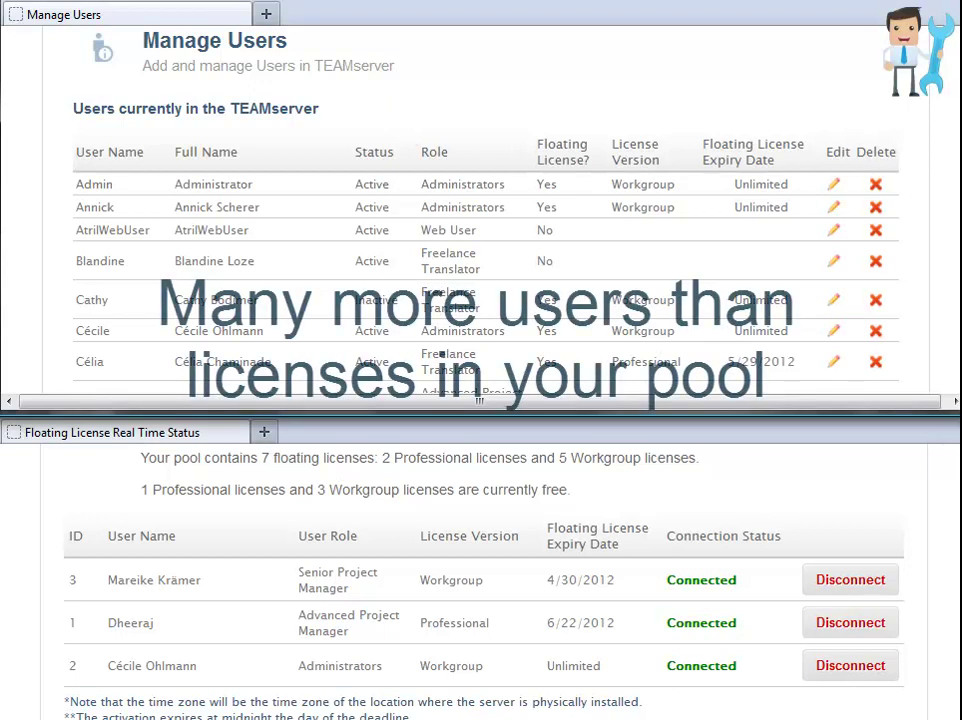
# Scroll the Manage Users table down to the last user and back up.
pyautogui.scroll(-7, 954, 279)
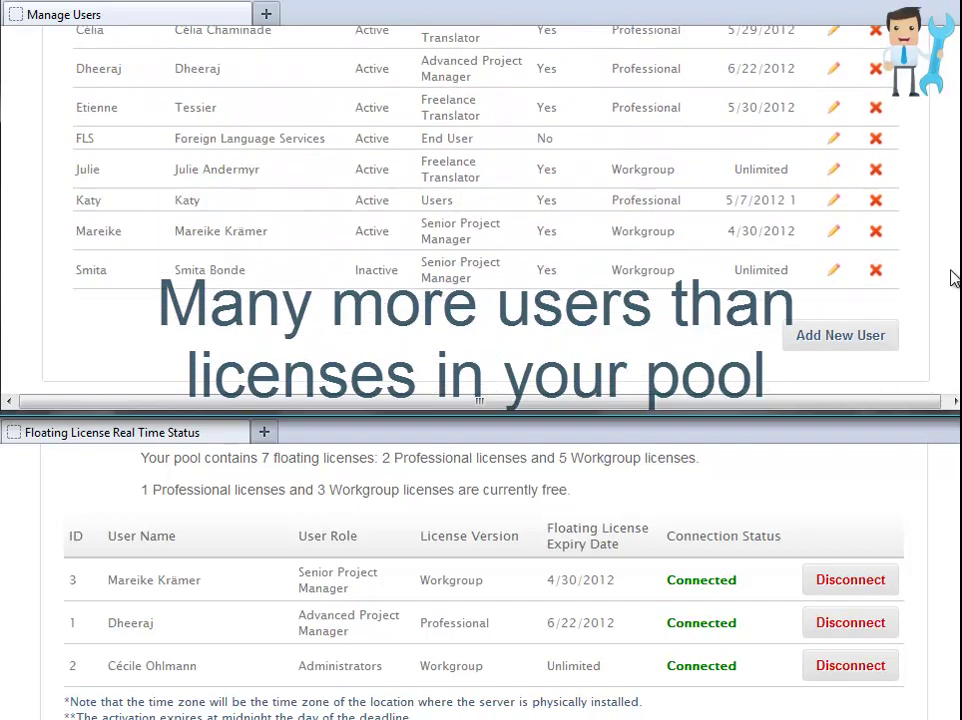
pyautogui.scroll(7, 954, 279)
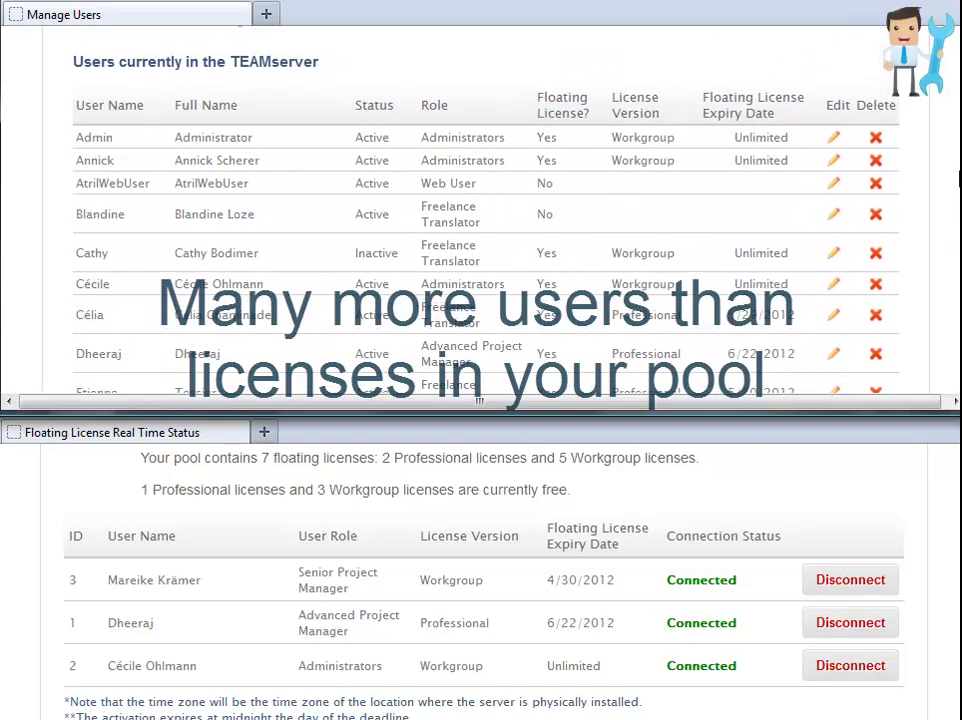